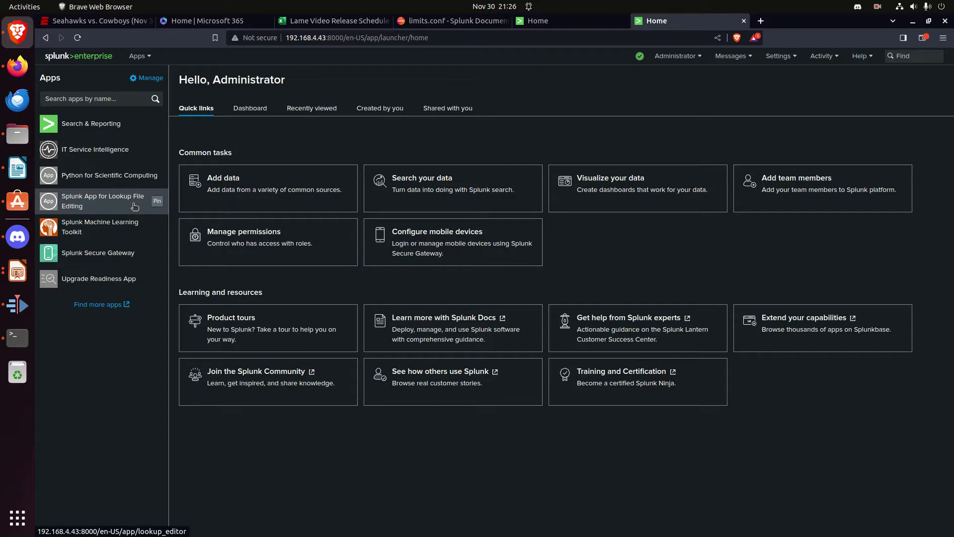
Glance at the installed apps list, then bring forward the Terminal in lookup_editor's default folder.
click(144, 58)
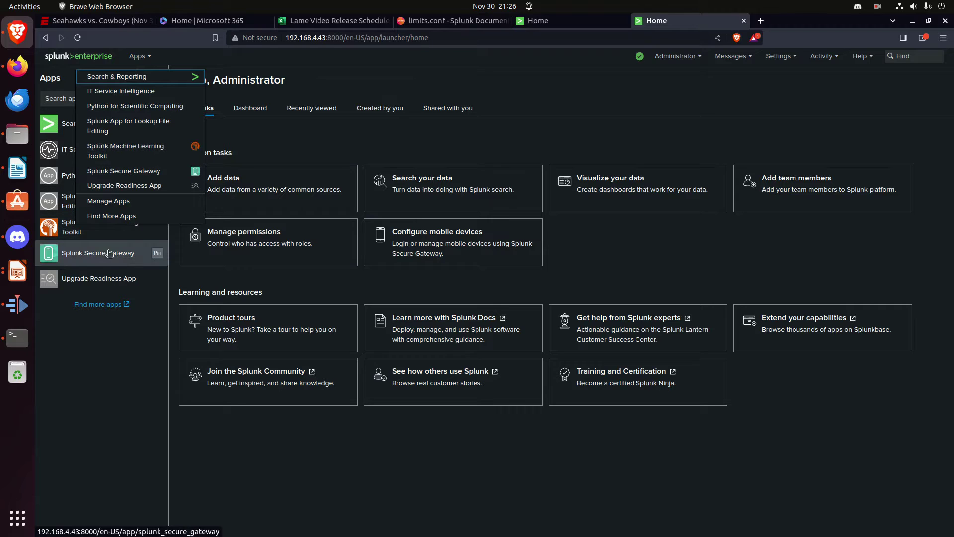
click(93, 349)
click(13, 346)
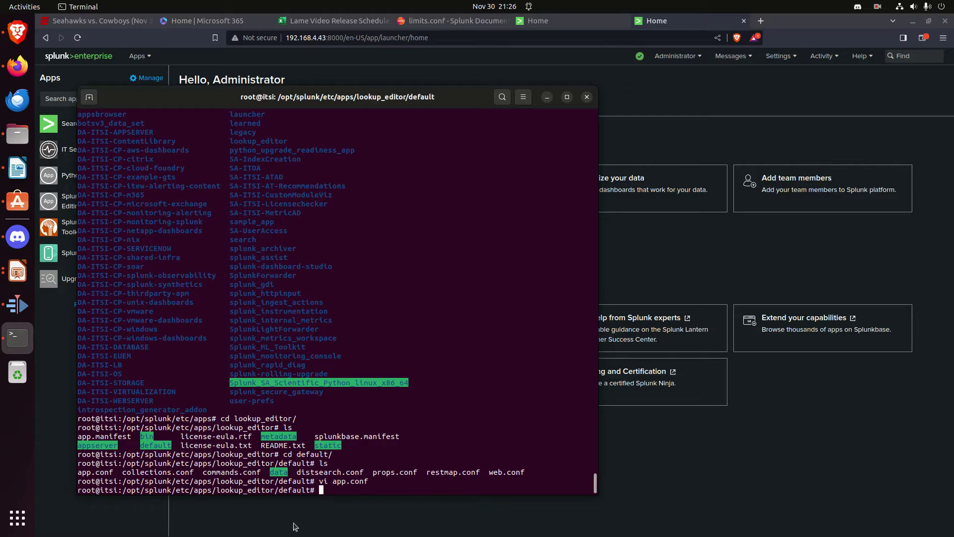
triple_click(241, 490)
click(240, 490)
drag(220, 490, 277, 481)
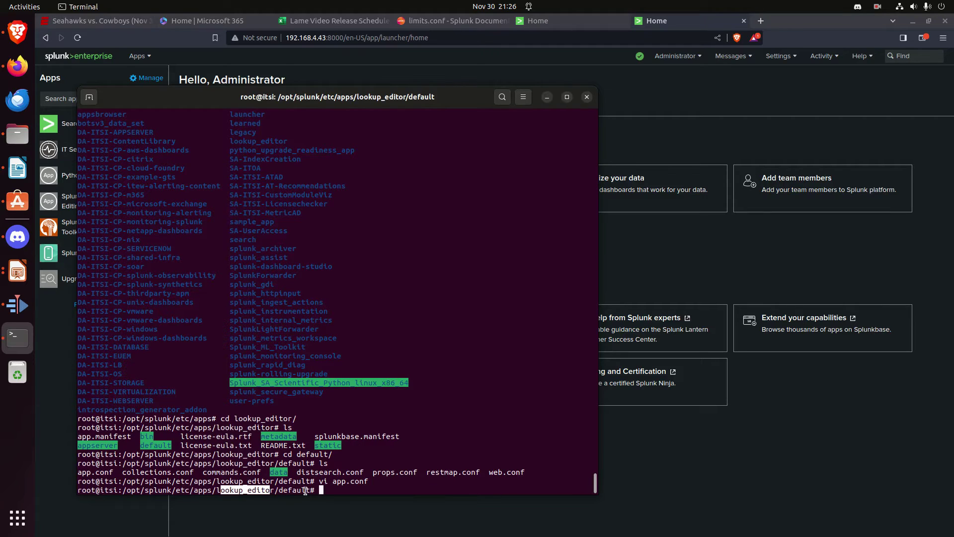
Open app.conf in vim with vi app.conf and inspect its label line.
text(vi app.conf)
key(Return)
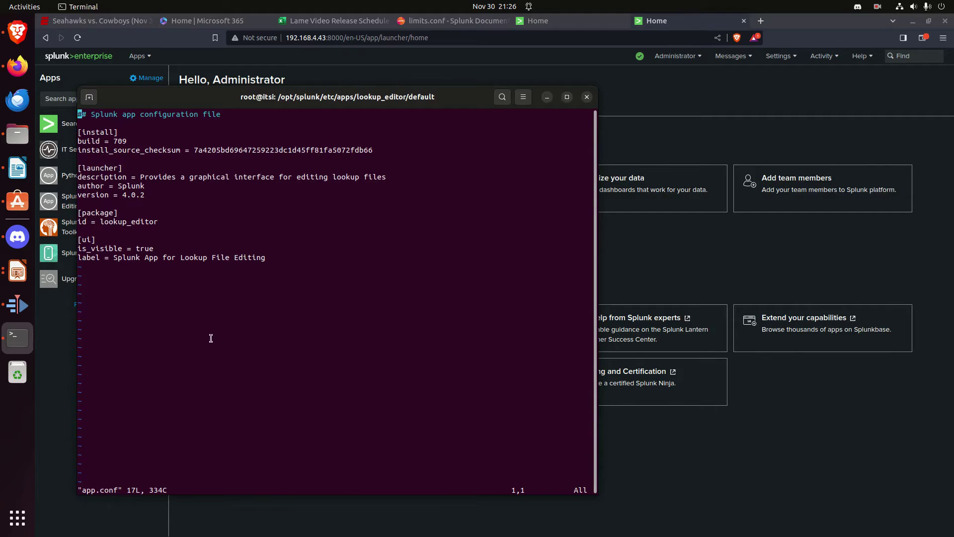
triple_click(266, 257)
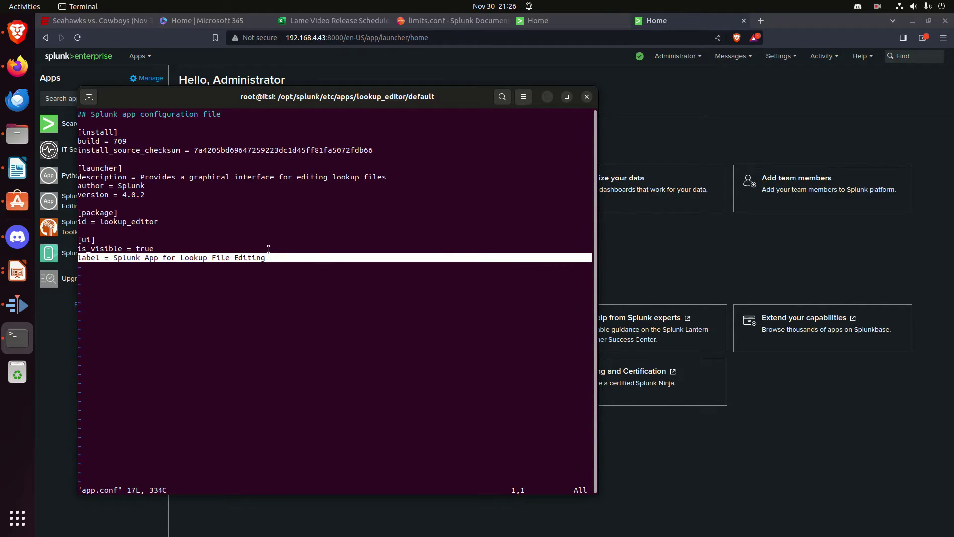
click(204, 248)
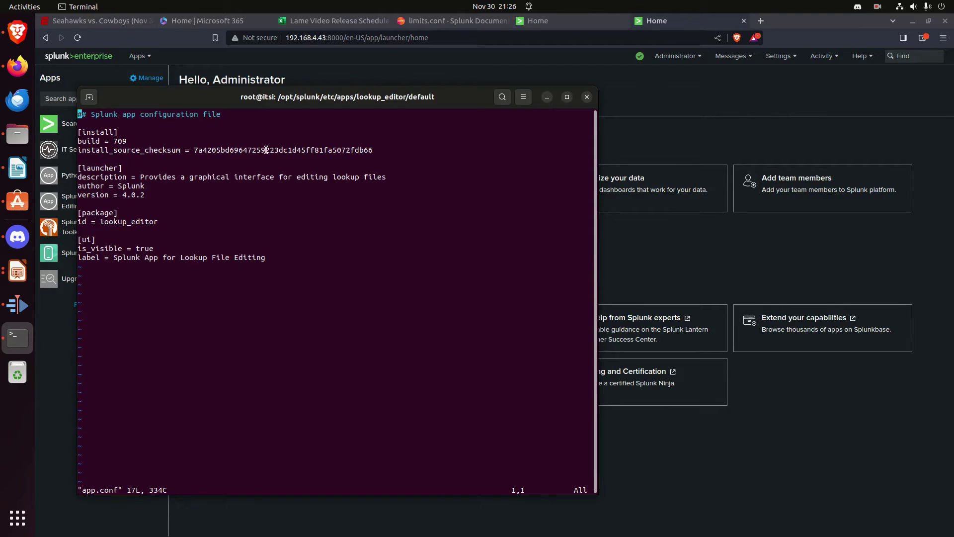
Review the [install] checksum, author Splunk, package id lookup_editor and launcher description lines.
double_click(370, 147)
drag(370, 146, 69, 132)
click(129, 145)
double_click(123, 186)
double_click(141, 221)
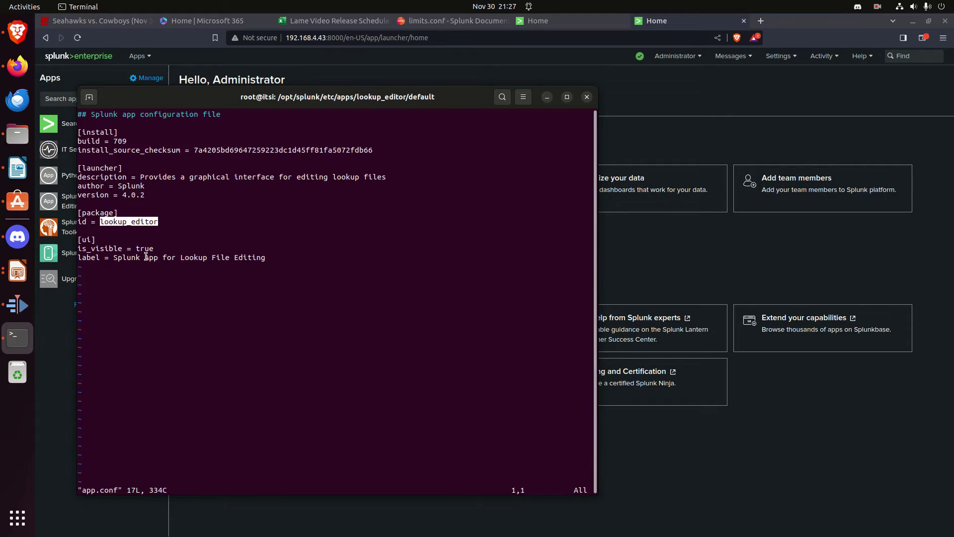
drag(150, 194, 82, 195)
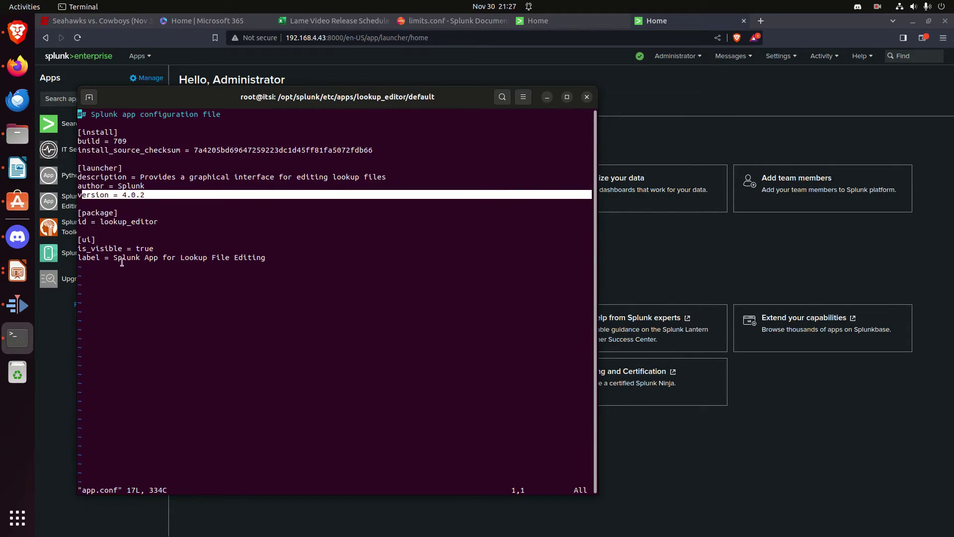
double_click(112, 247)
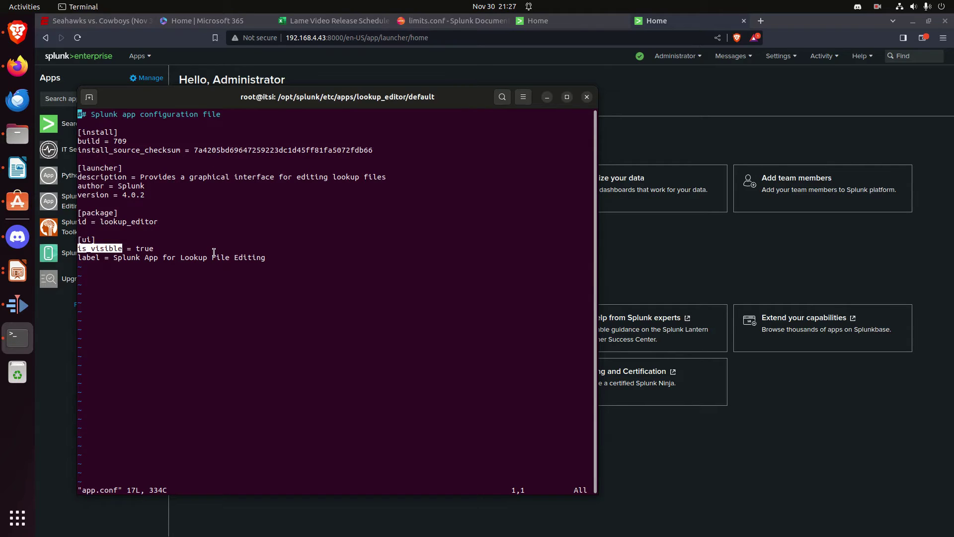
double_click(143, 248)
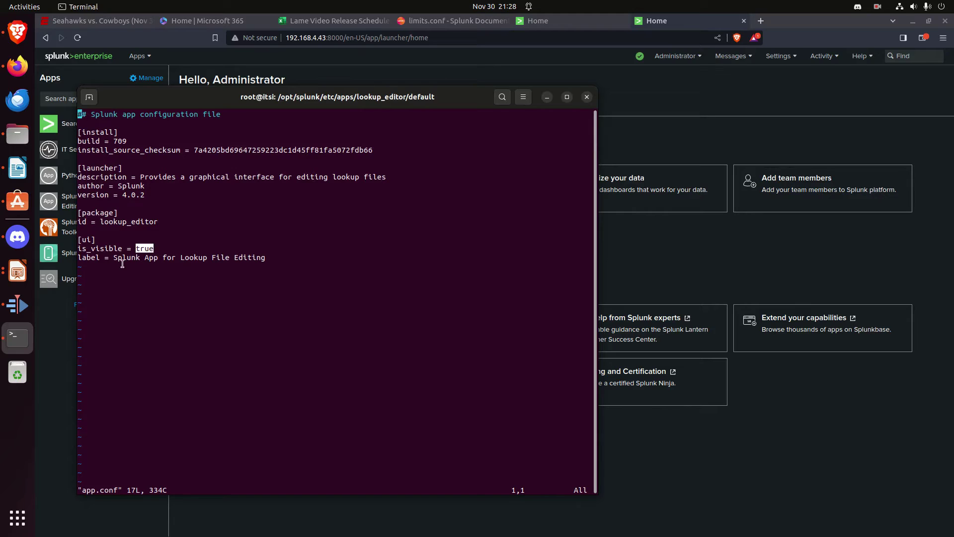
double_click(98, 257)
drag(116, 255, 283, 264)
click(284, 264)
drag(271, 257, 79, 240)
Copy the [ui] stanza lines and quit vim without saving.
right_click(88, 240)
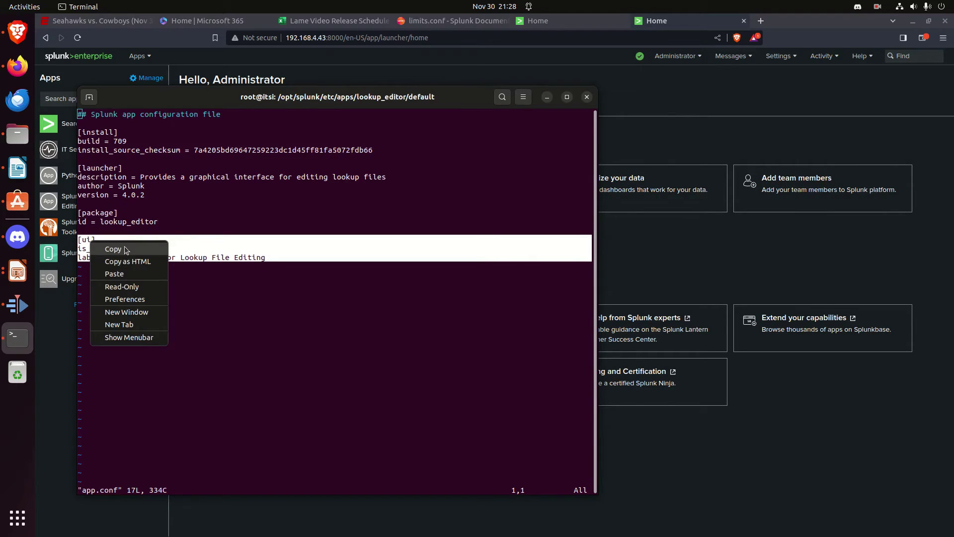
click(107, 247)
key(Escape)
text(:q)
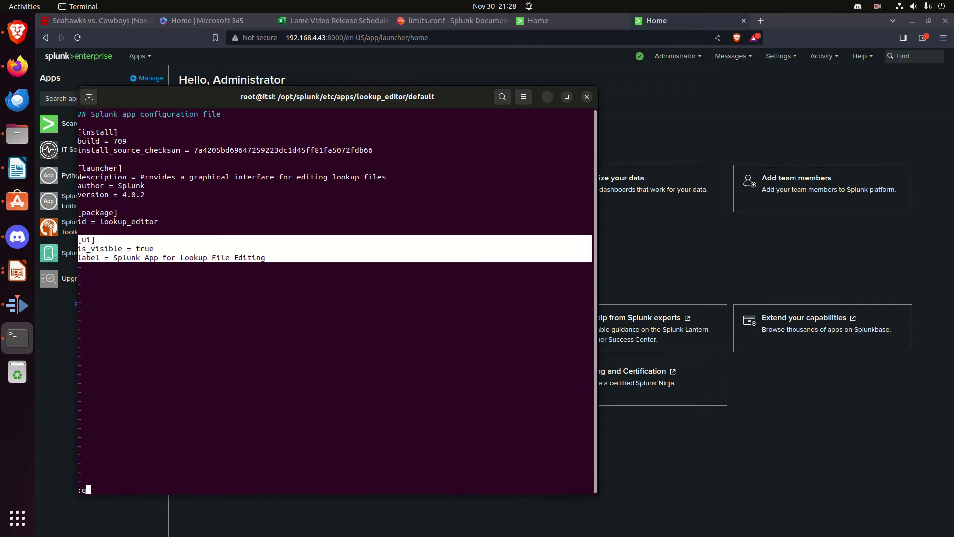
key(Return)
Move up to the lookup_editor folder, list it, and create a local folder.
text(cd ..)
key(Return)
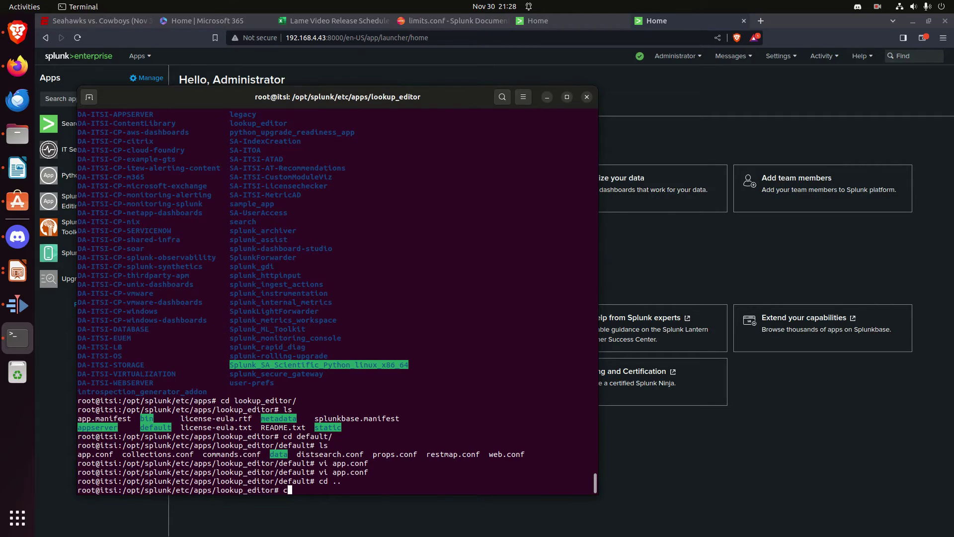
text(ls)
key(Return)
text(mk)
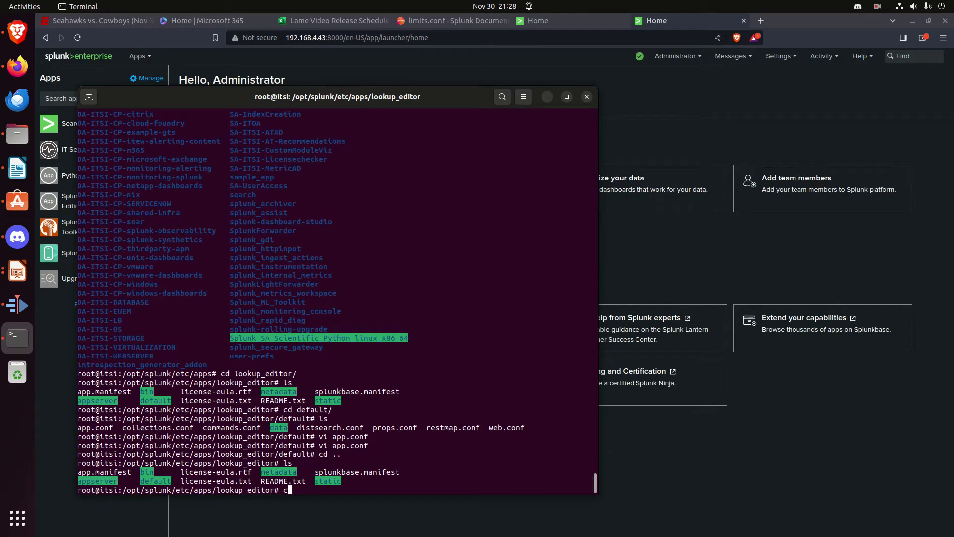
text(dir local)
key(Return)
Start a new app.conf in vi and paste in the copied [ui] lines.
text(v)
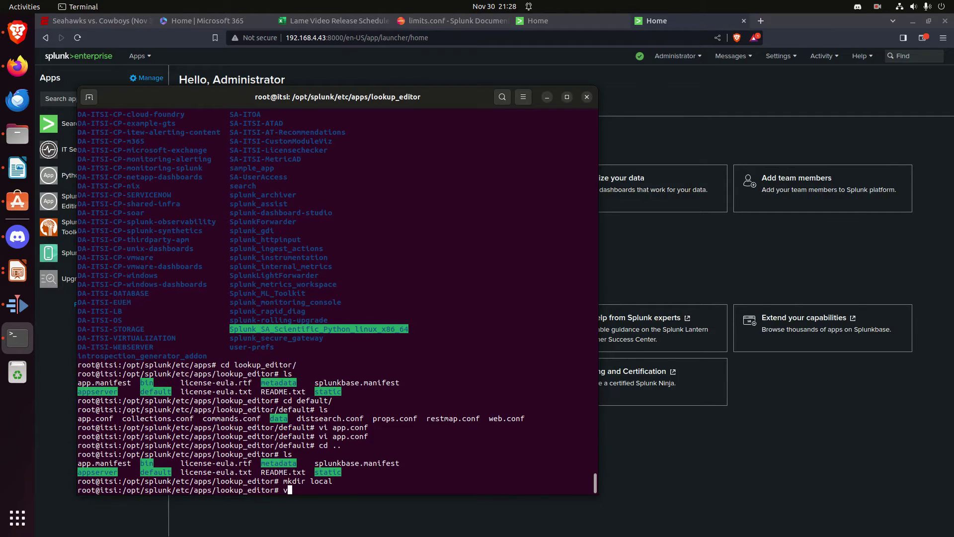
text(i app.conf)
key(Return)
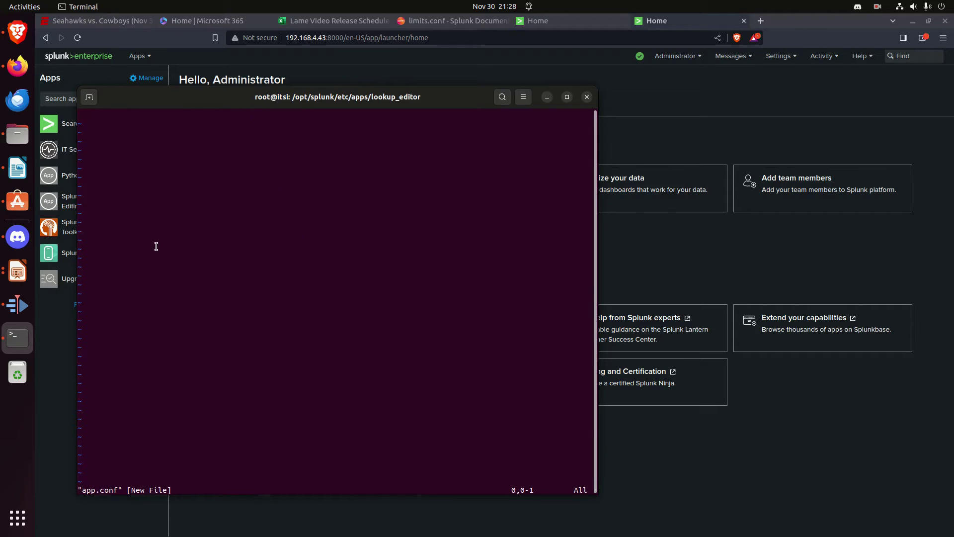
key(i)
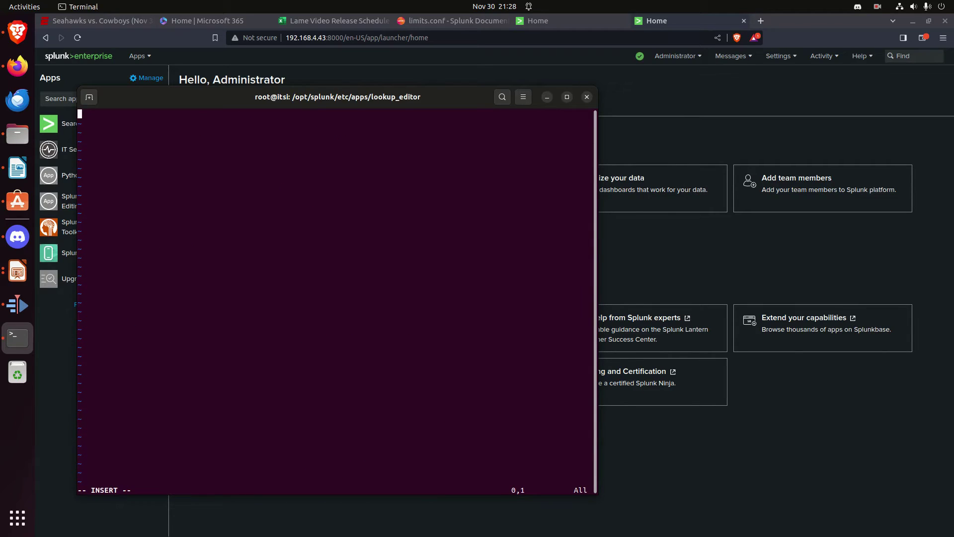
right_click(155, 122)
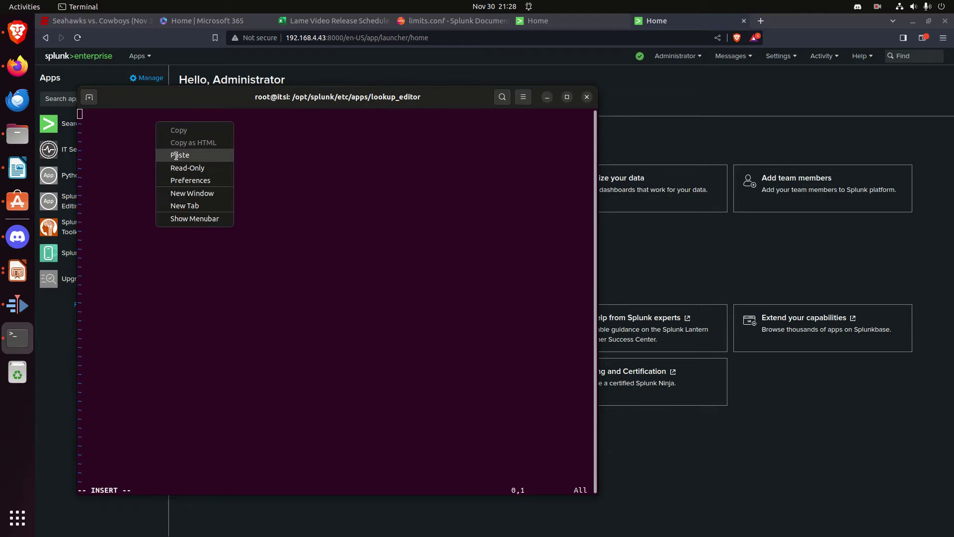
click(179, 155)
Remove the is_visible line, set label to 'Lookup Editor', and save with :wq.
click(78, 123)
key(Delete)
key(Delete)
key(Delete)
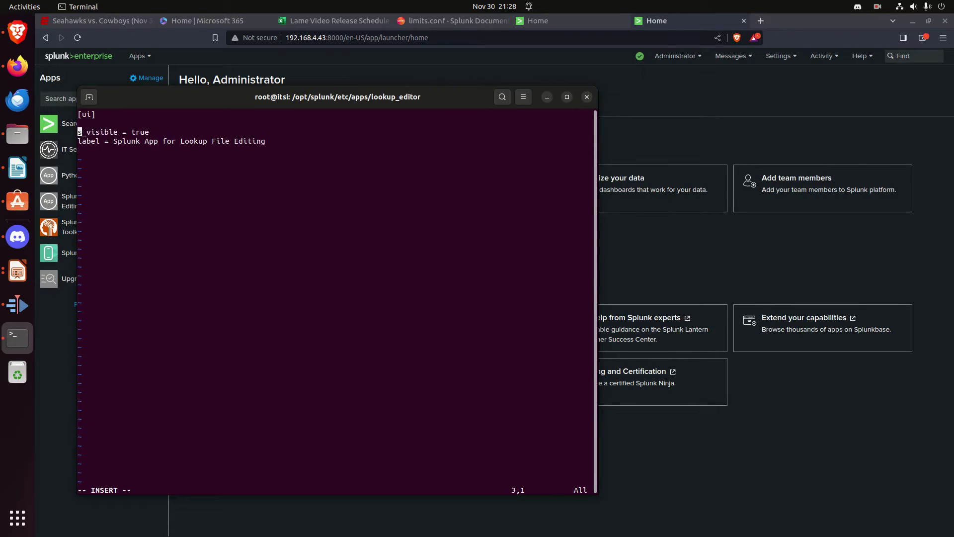
key(Delete)
key(Delete)
key(Delete)
key(Delete)
key(Delete)
key(Delete)
key(Delete)
key(Delete)
key(Delete)
key(Delete)
key(Delete)
key(Delete)
key(Delete)
key(Delete)
key(Delete)
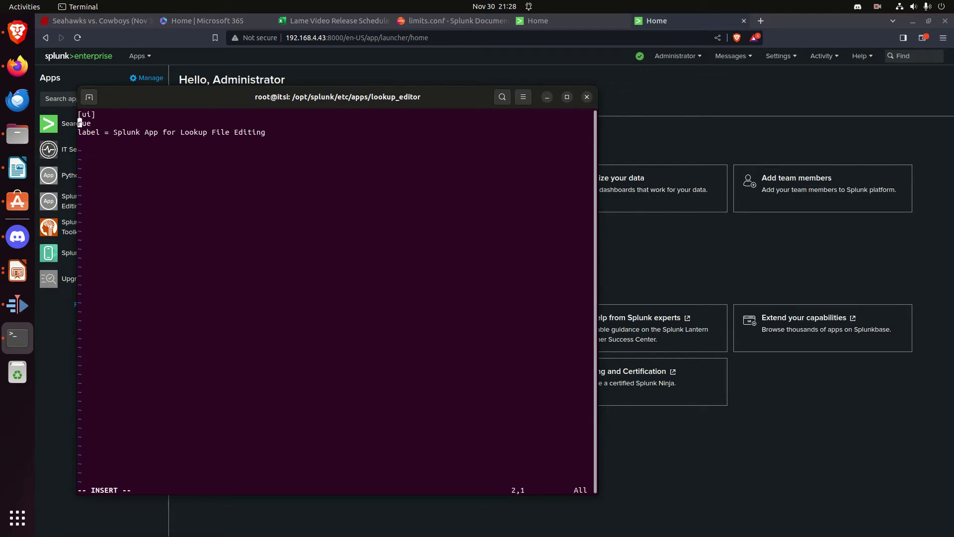
key(Right)
key(Right)
key(Right)
key(Right)
key(Right)
key(Right)
key(Right)
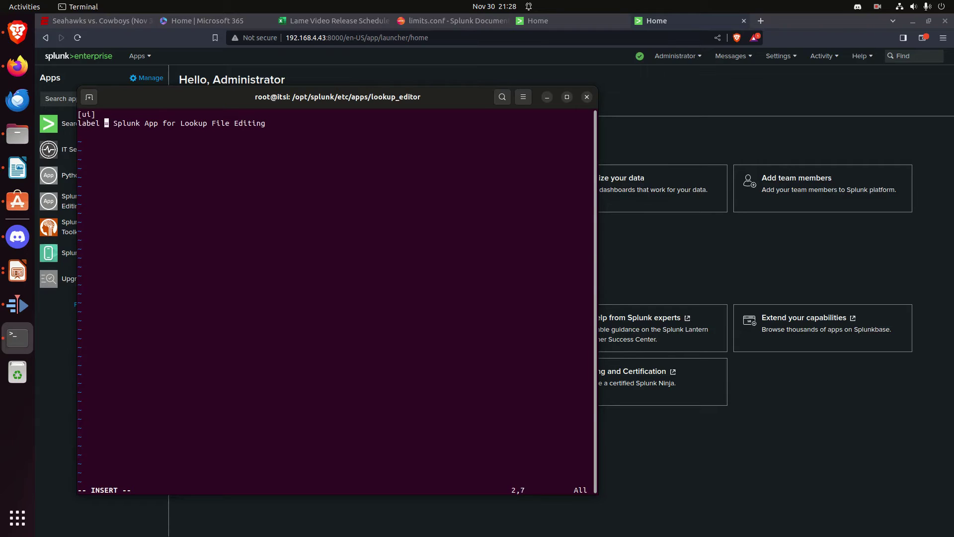
key(Delete)
key(Delete)
key(Delete)
key(Delete)
key(Delete)
key(Delete)
key(Delete)
key(Delete)
key(Delete)
key(Delete)
key(Delete)
key(Delete)
key(Delete)
key(Delete)
key(Delete)
key(Delete)
key(Delete)
key(Delete)
key(Delete)
key(Delete)
key(Delete)
key(Delete)
key(Delete)
key(Delete)
key(Delete)
key(Delete)
key(Delete)
key(Delete)
key(Delete)
key(Delete)
key(Delete)
key(Delete)
key(Delete)
key(Delete)
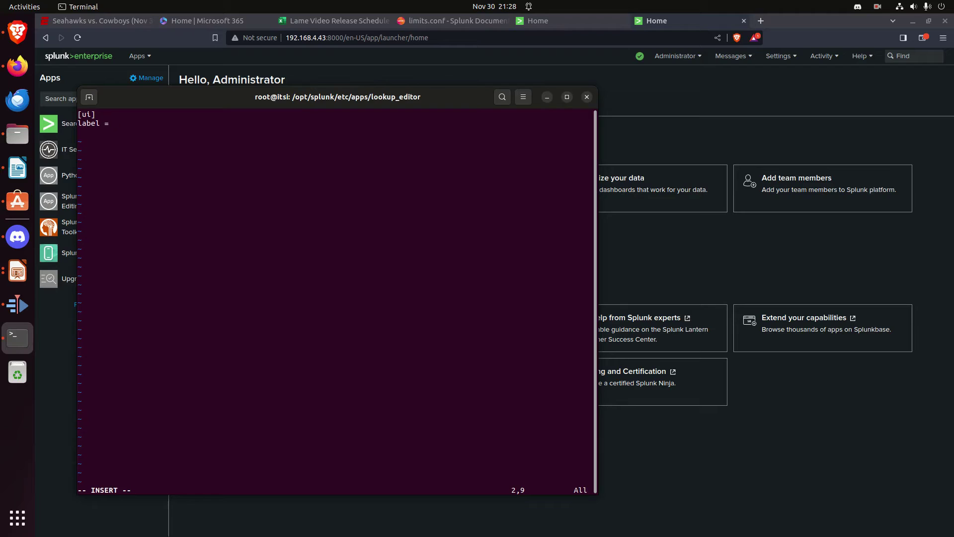
text(Lookup Editor)
key(Escape)
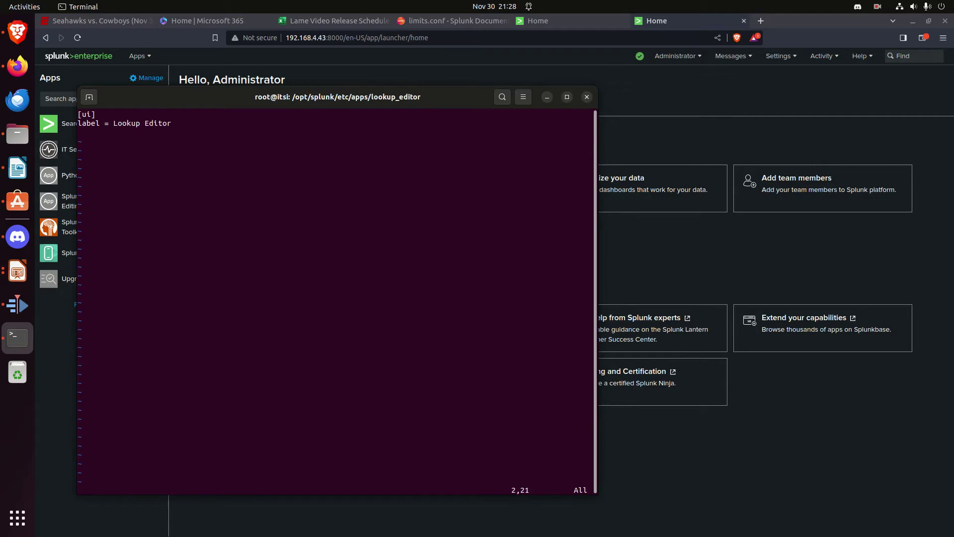
text(:wq)
key(Return)
Restart Splunk from /opt/splunk/bin/ and move app.conf into the local folder.
text(/opt/splunk/bin/)
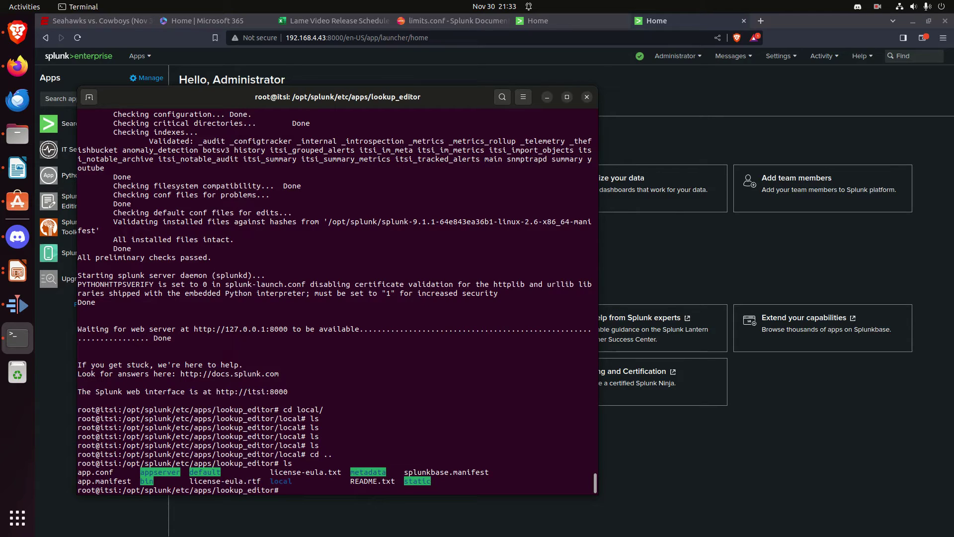
text(mv app.conf local/)
key(Return)
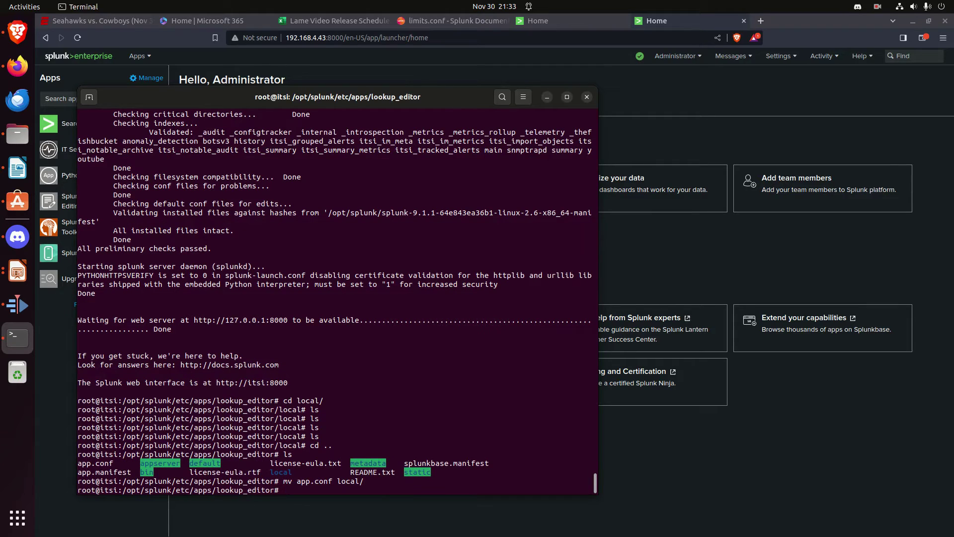
Load Splunk's debug/refresh page, then return to Home to confirm the app reads 'Lookup Editor'.
click(767, 426)
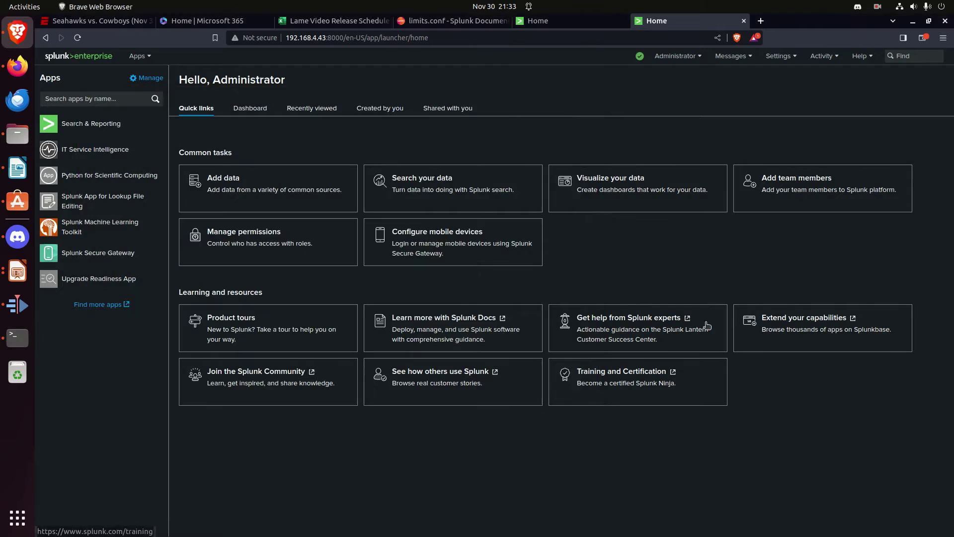
double_click(415, 39)
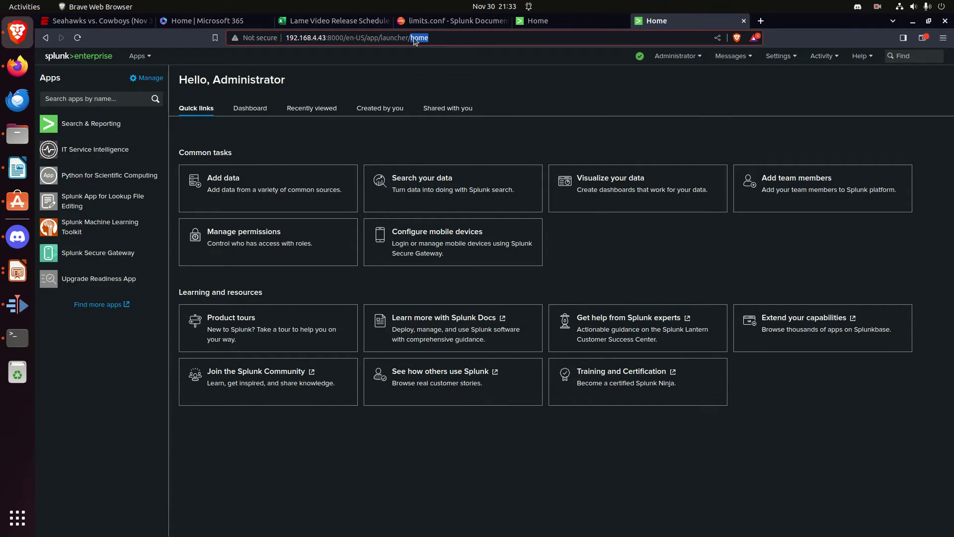
click(568, 25)
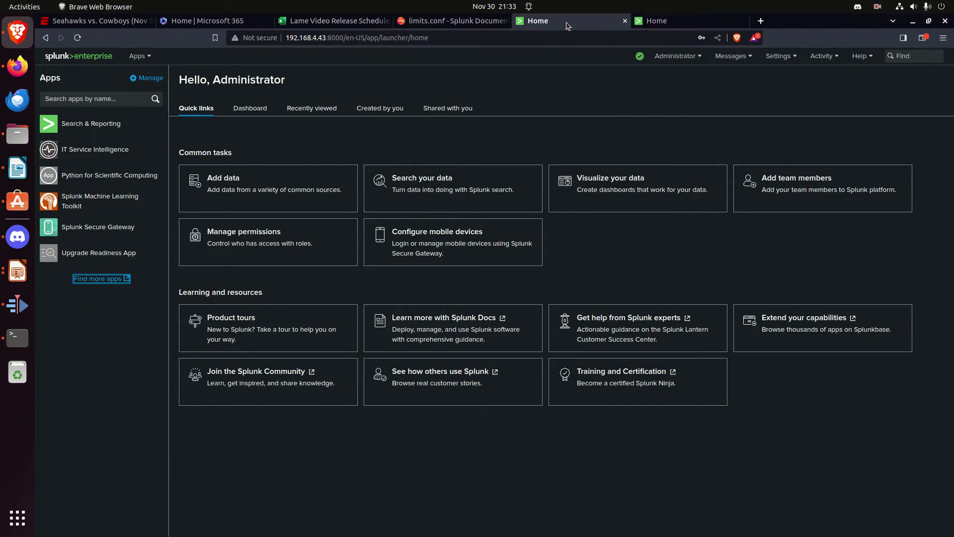
click(328, 38)
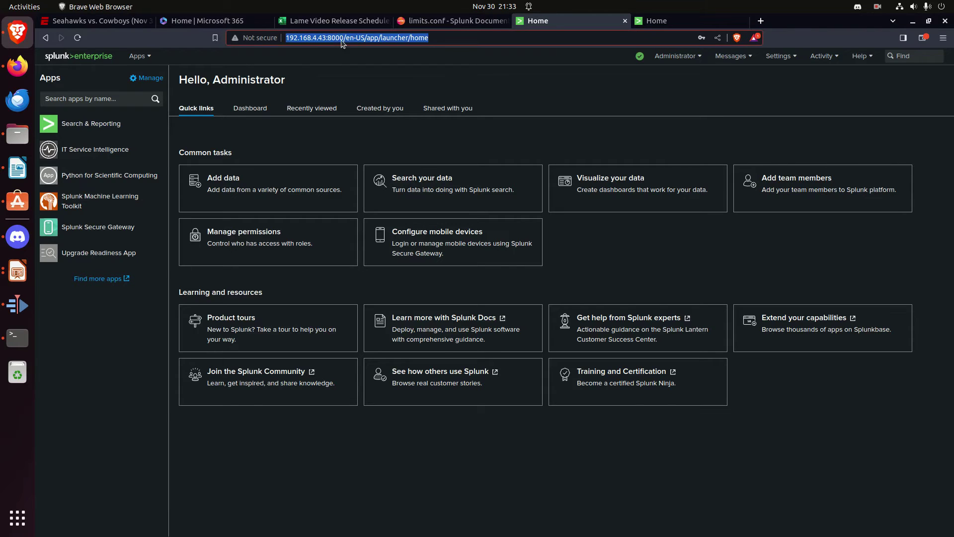
click(343, 38)
drag(351, 33, 580, 40)
key(BackSpace)
key(BackSpace)
text(debu)
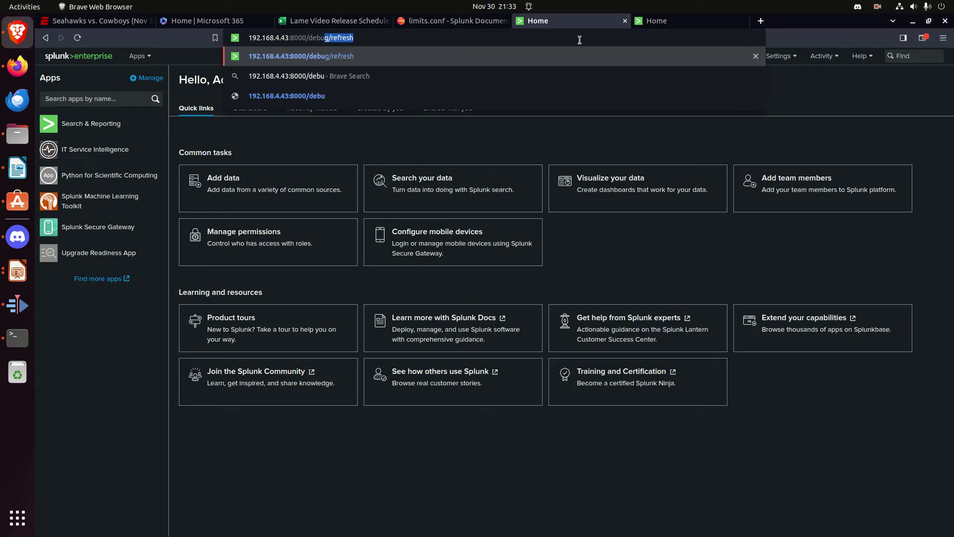
text(g/refresh)
key(Return)
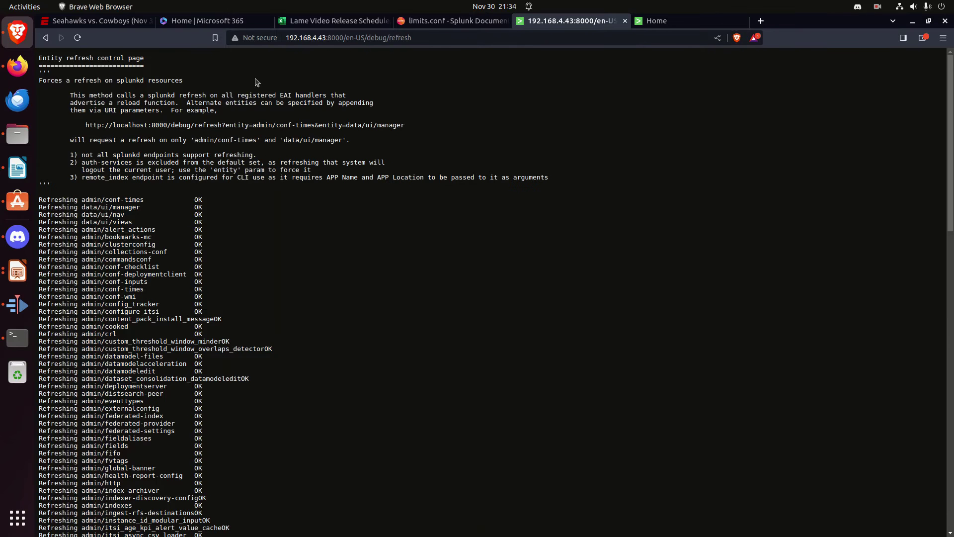
click(674, 21)
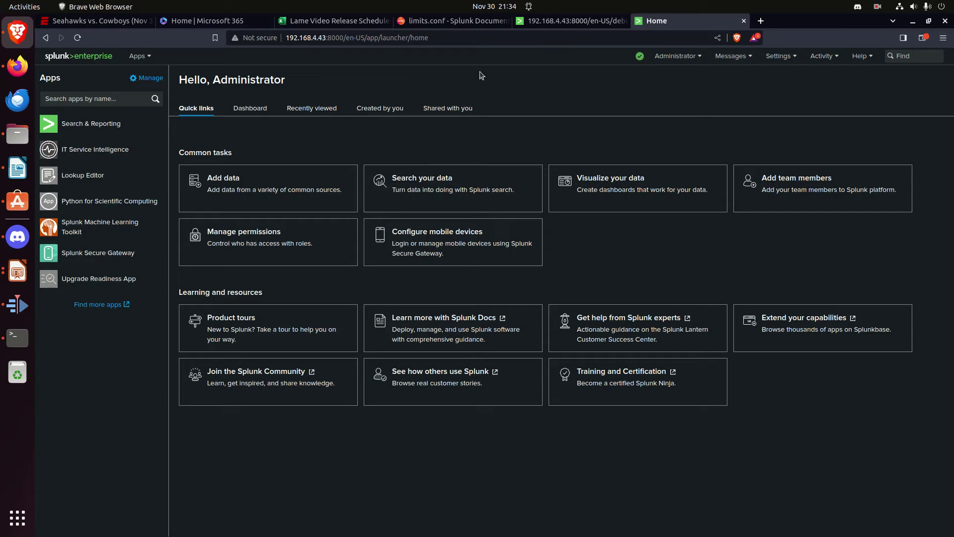
Switch to the limits.conf documentation at the [thruput] maxKBps setting.
click(461, 23)
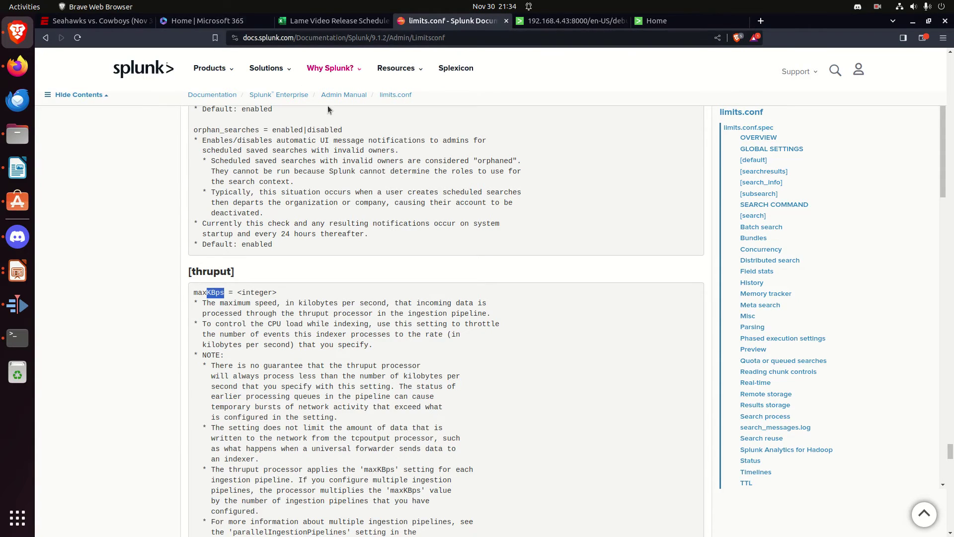
mouse_move(352, 64)
click(193, 294)
scroll(307, 357, down, 3)
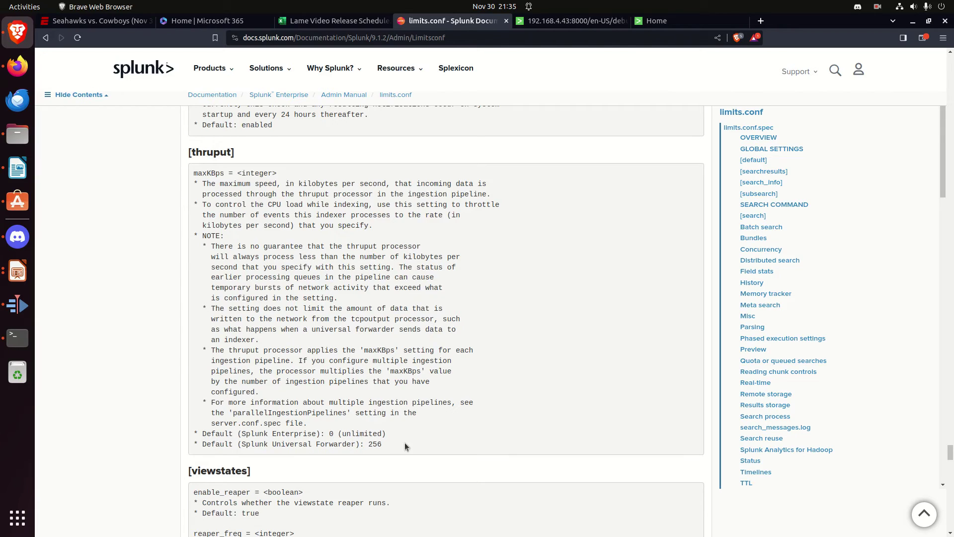
drag(385, 444, 328, 444)
click(295, 436)
double_click(295, 436)
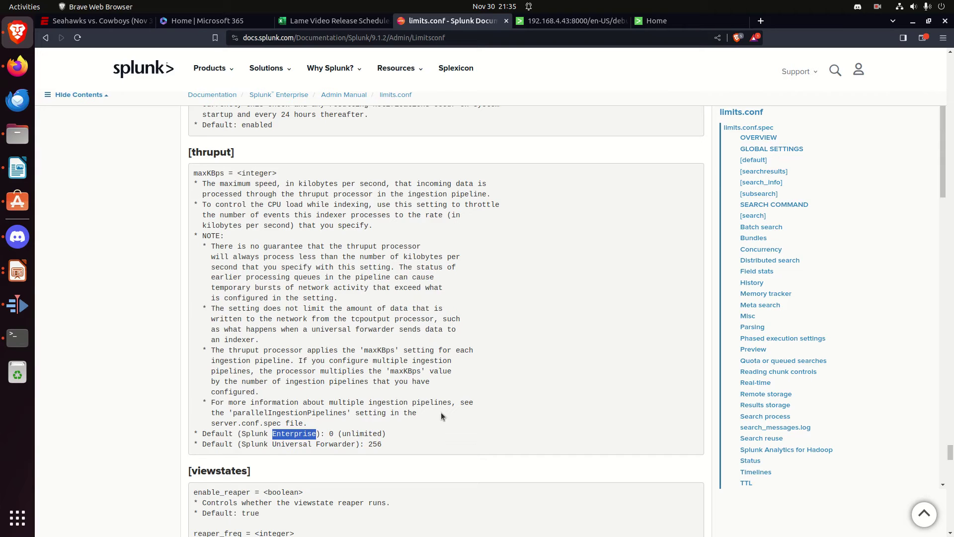
scroll(613, 309, up, 20)
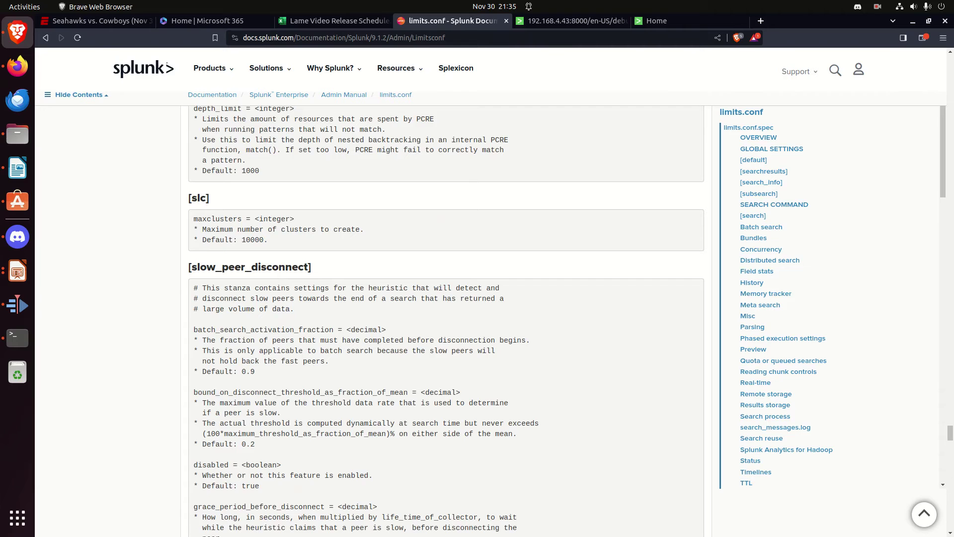
drag(950, 433, 950, 69)
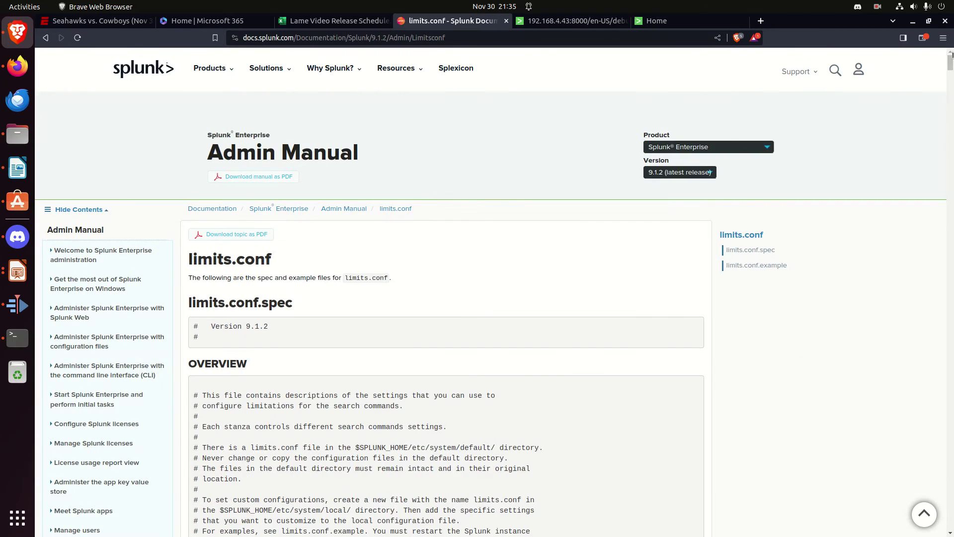
scroll(512, 298, down, 5)
scroll(503, 313, down, 5)
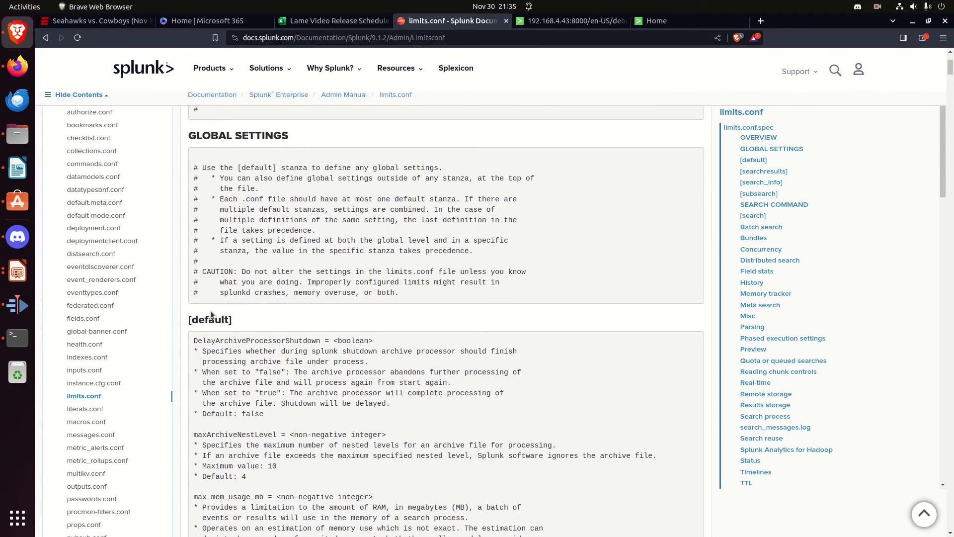
scroll(210, 314, down, 3)
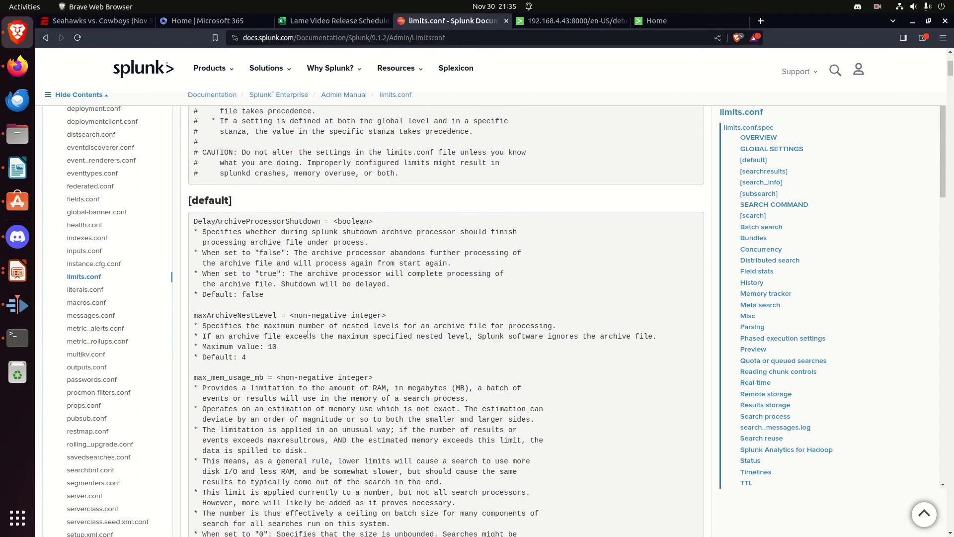
scroll(308, 335, down, 1)
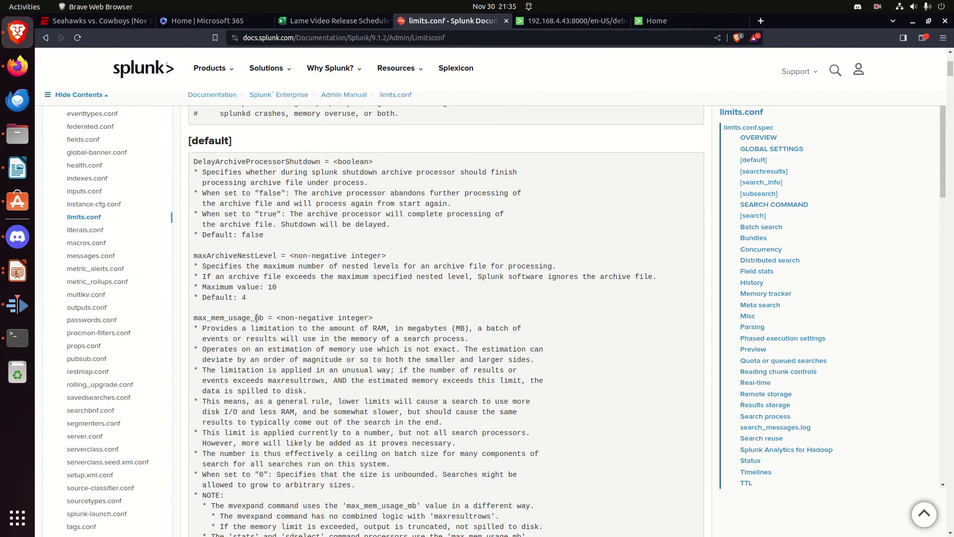
scroll(269, 328, down, 8)
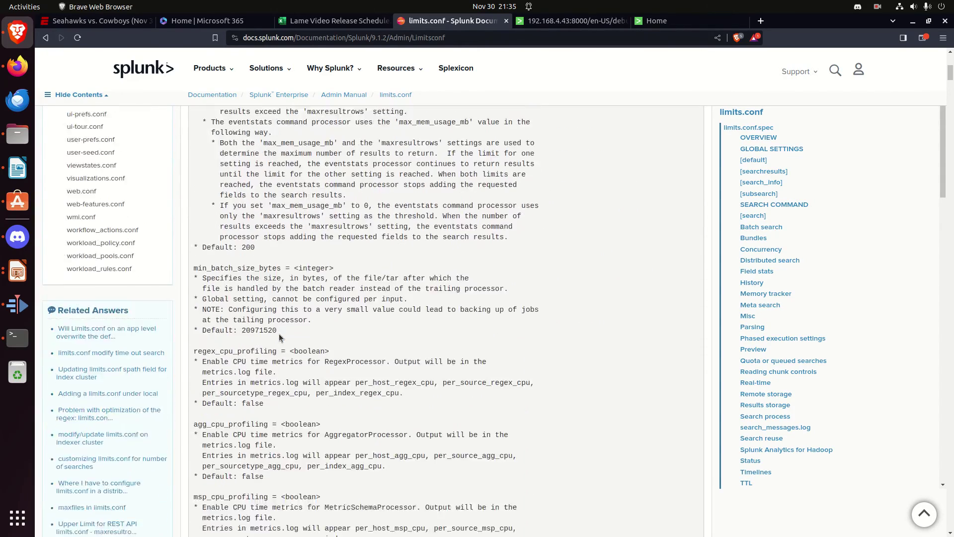
scroll(278, 333, down, 5)
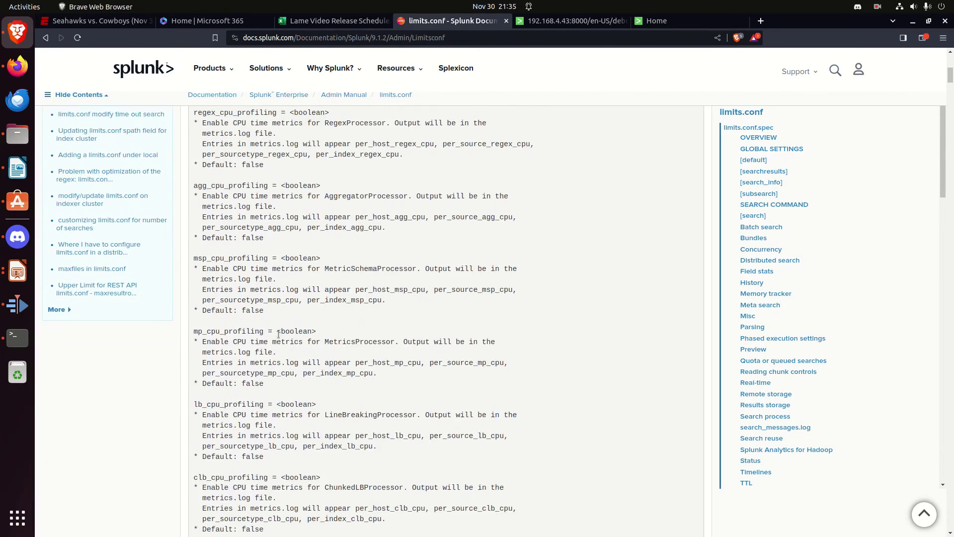
scroll(278, 334, down, 9)
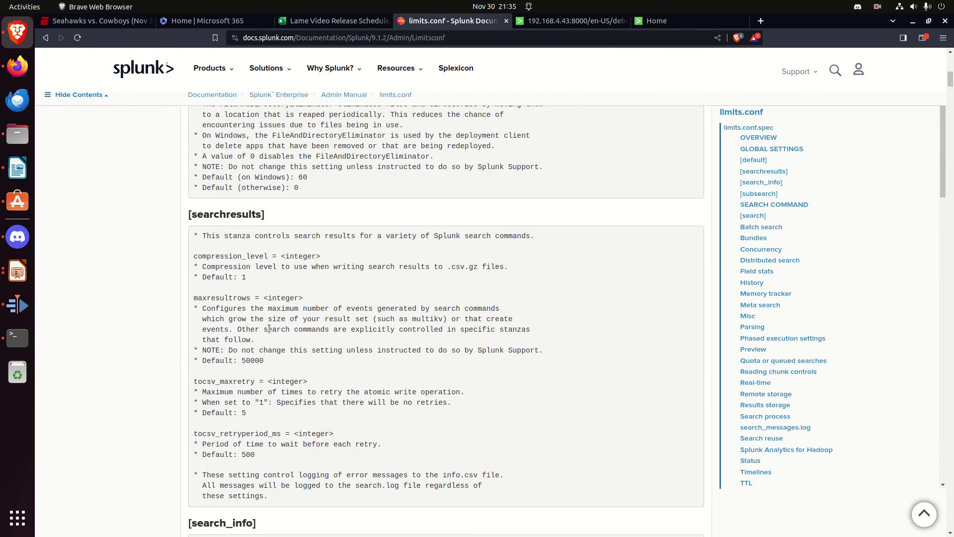
scroll(307, 347, down, 5)
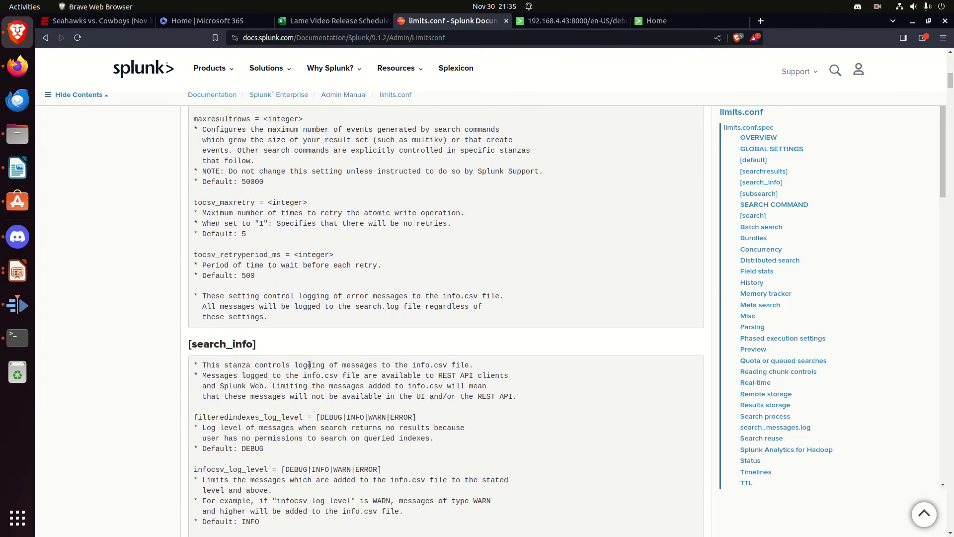
scroll(295, 387, down, 10)
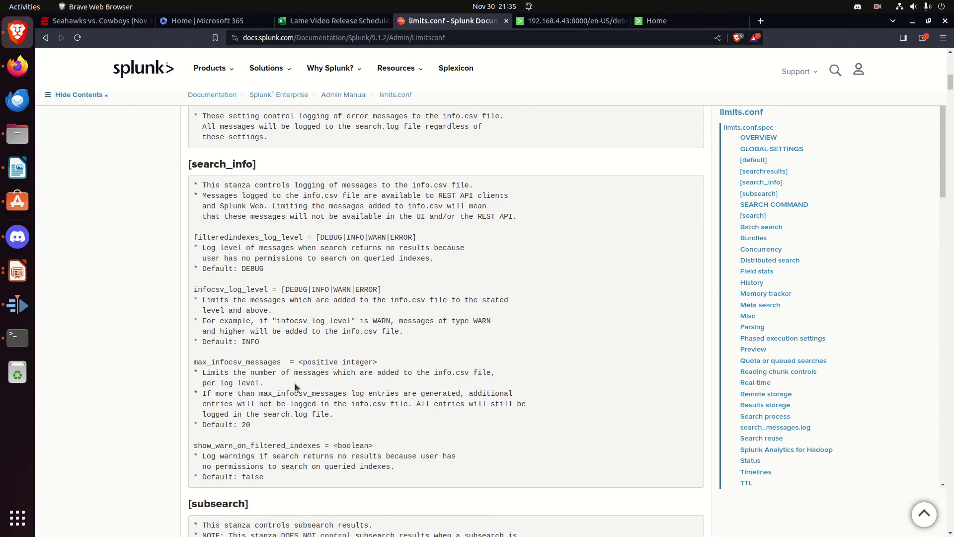
scroll(303, 388, down, 1)
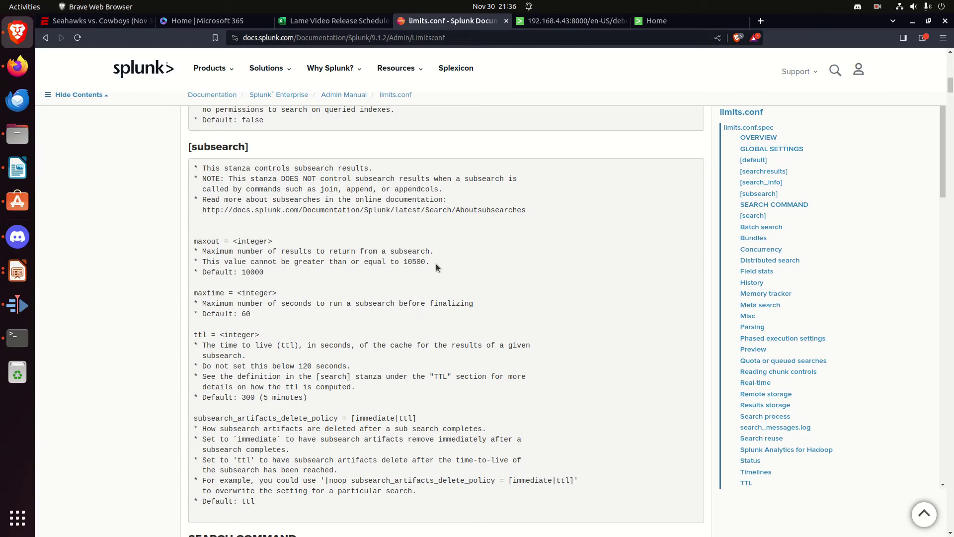
drag(441, 262, 203, 262)
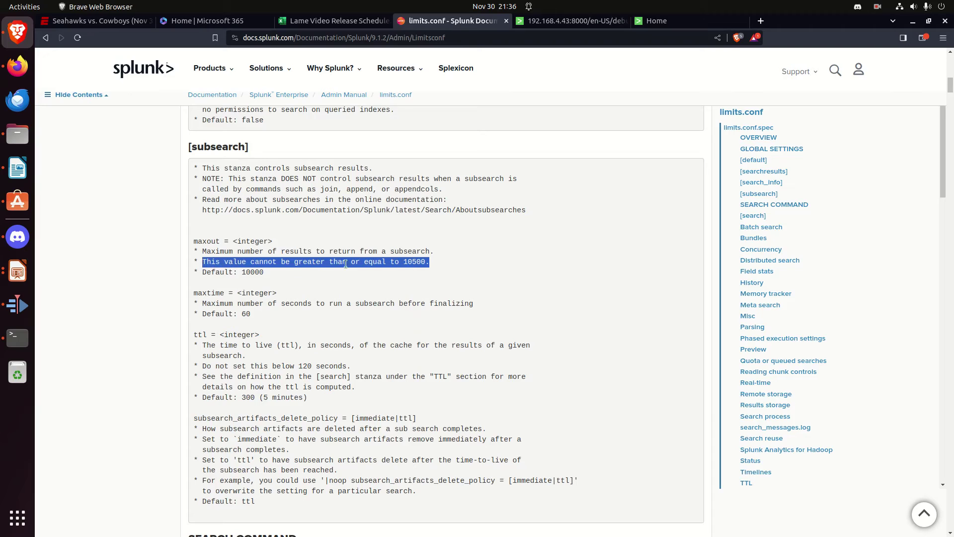
drag(357, 263, 431, 263)
click(313, 285)
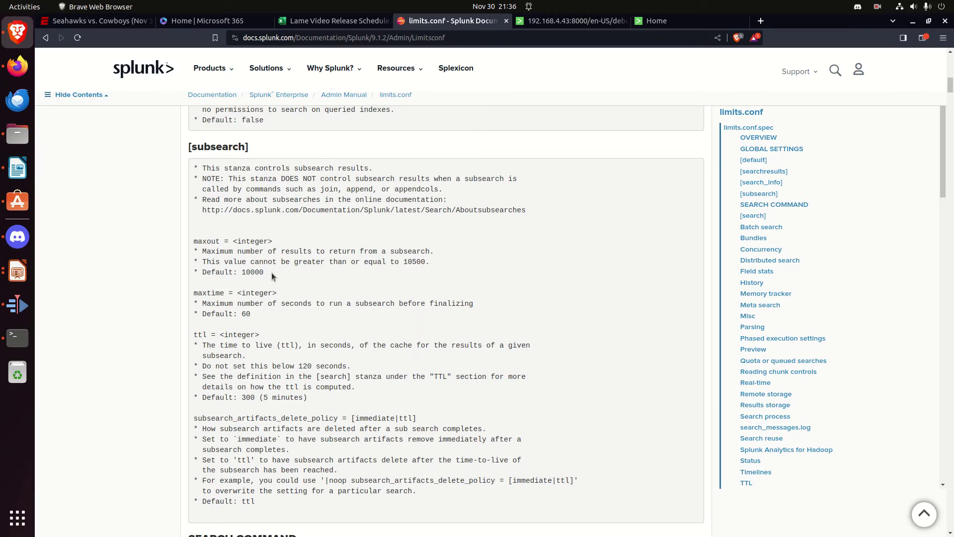
mouse_move(265, 272)
mouse_down()
mouse_move(238, 272)
mouse_move(246, 273)
mouse_up()
triple_click(266, 272)
click(340, 262)
scroll(298, 343, down, 3)
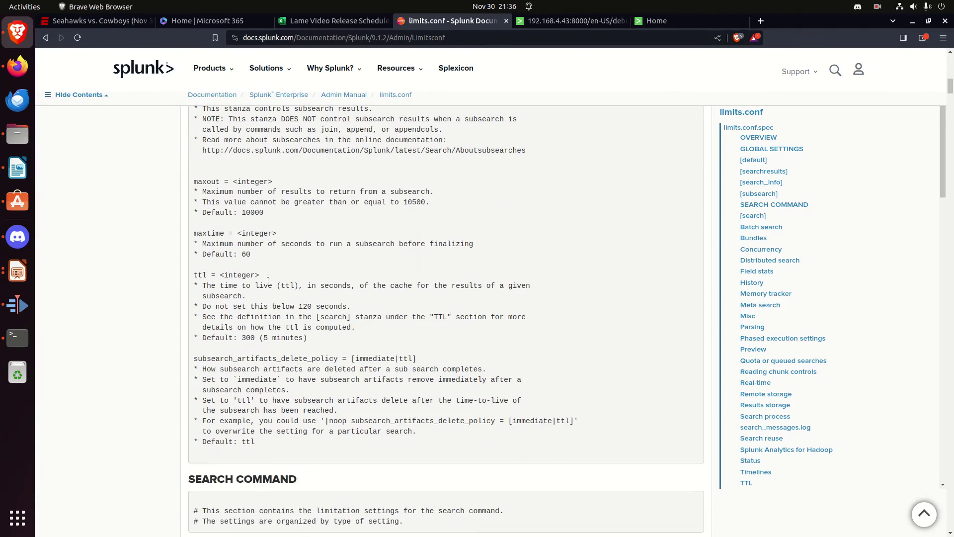
drag(262, 256, 237, 248)
click(415, 294)
scroll(416, 313, down, 7)
scroll(419, 351, down, 7)
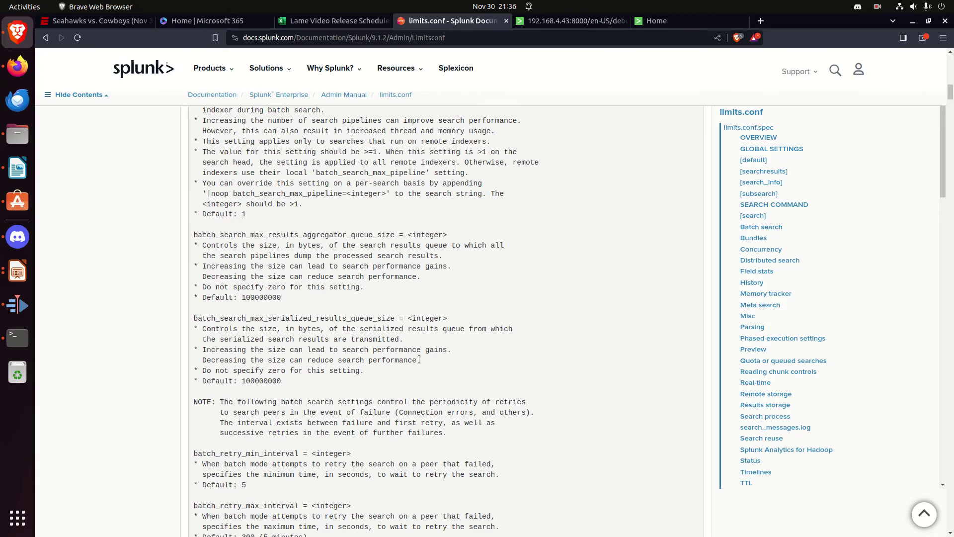
scroll(419, 359, down, 20)
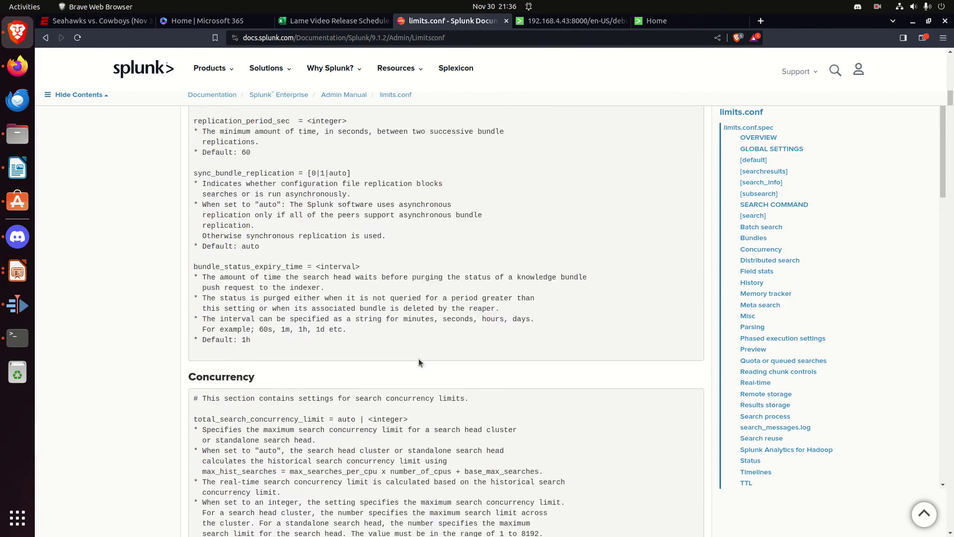
scroll(418, 359, up, 2)
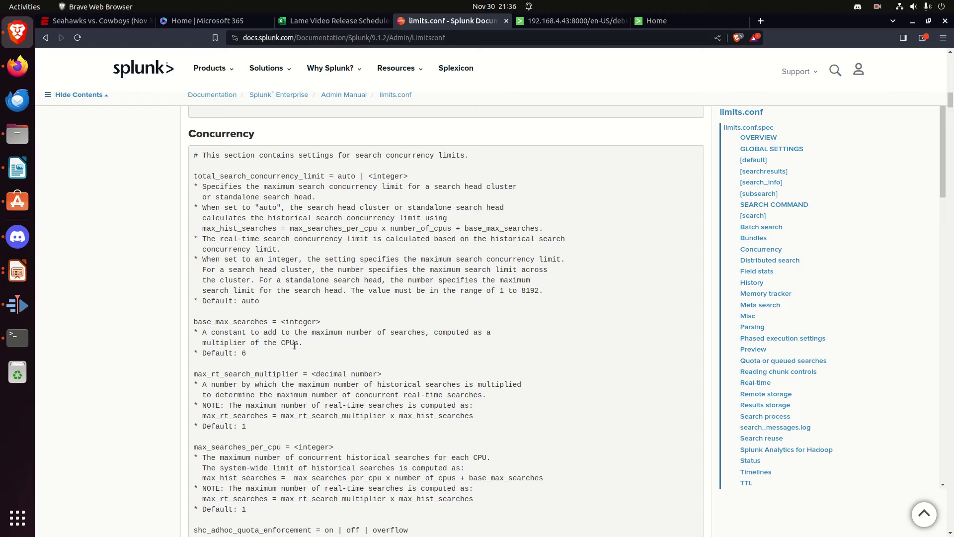
drag(302, 343, 277, 343)
scroll(359, 379, down, 3)
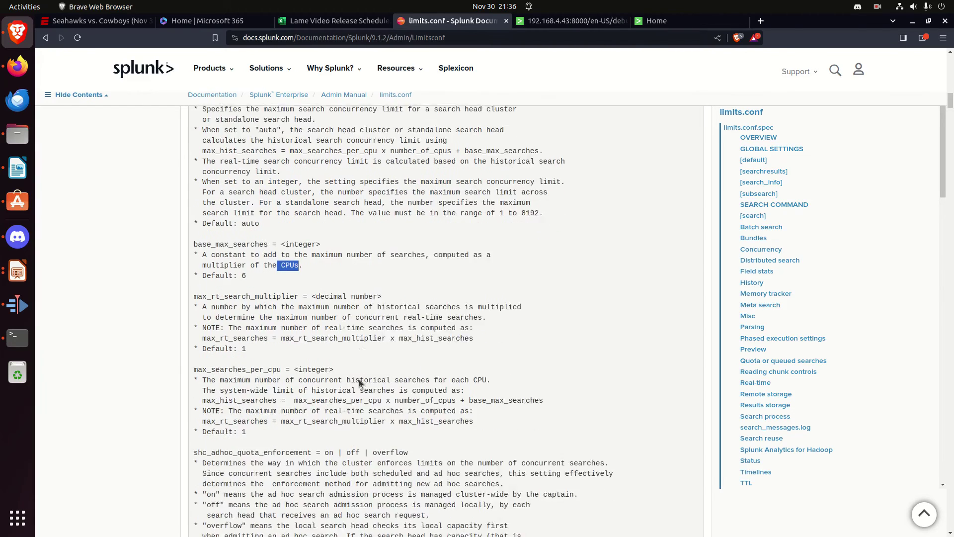
scroll(359, 380, down, 2)
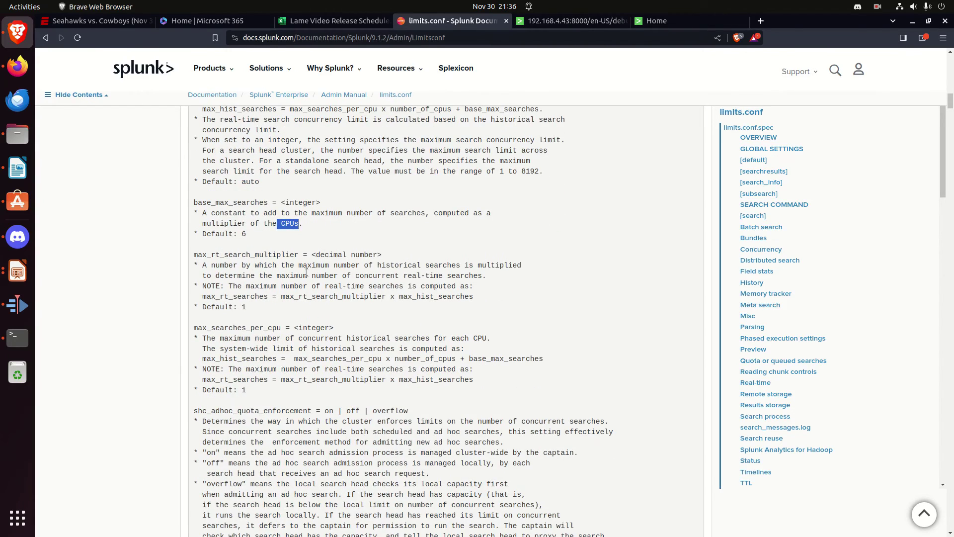
scroll(306, 272, down, 4)
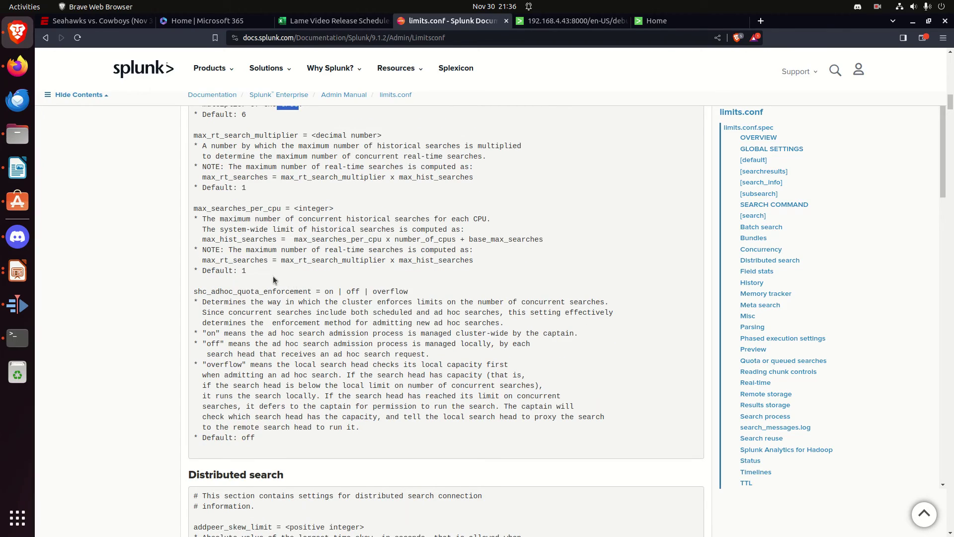
scroll(269, 389, up, 6)
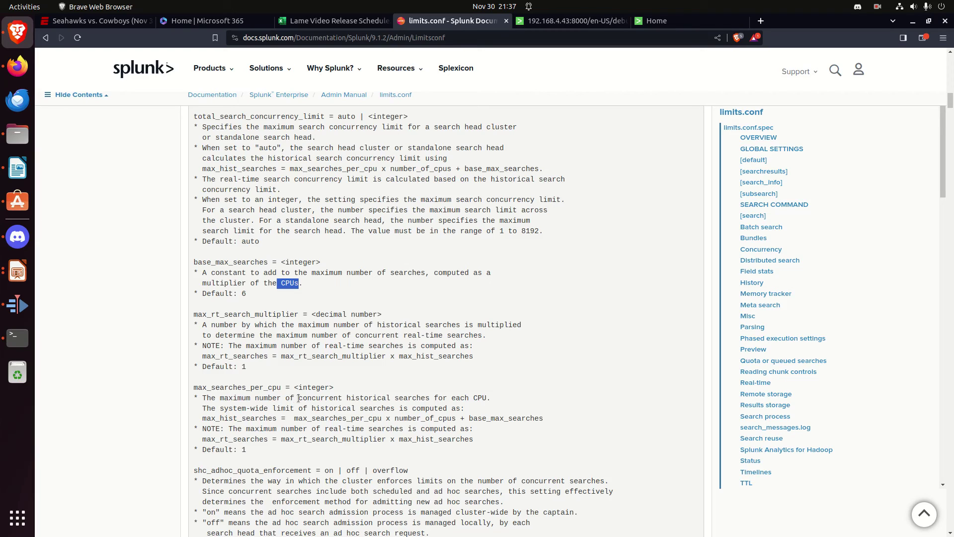
scroll(318, 398, up, 3)
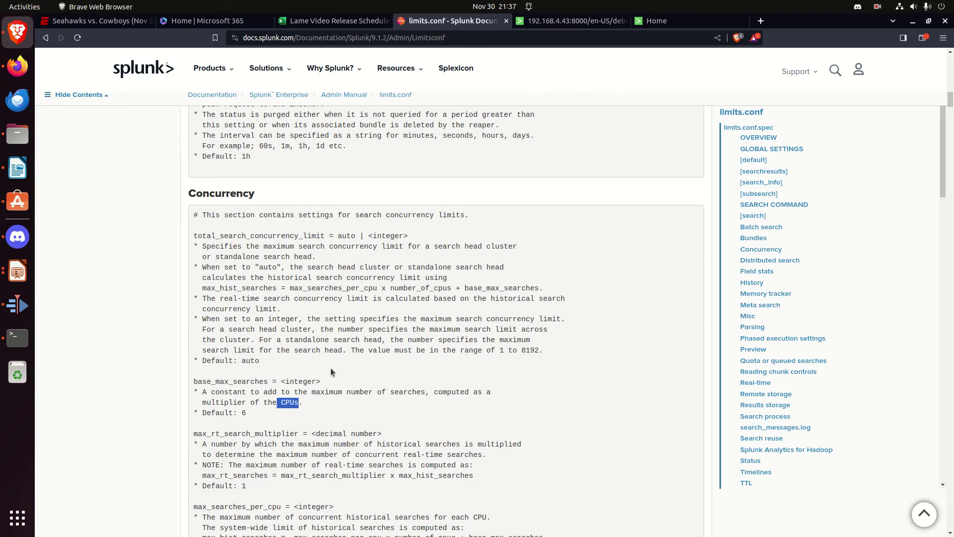
scroll(395, 350, down, 1)
scroll(396, 351, down, 2)
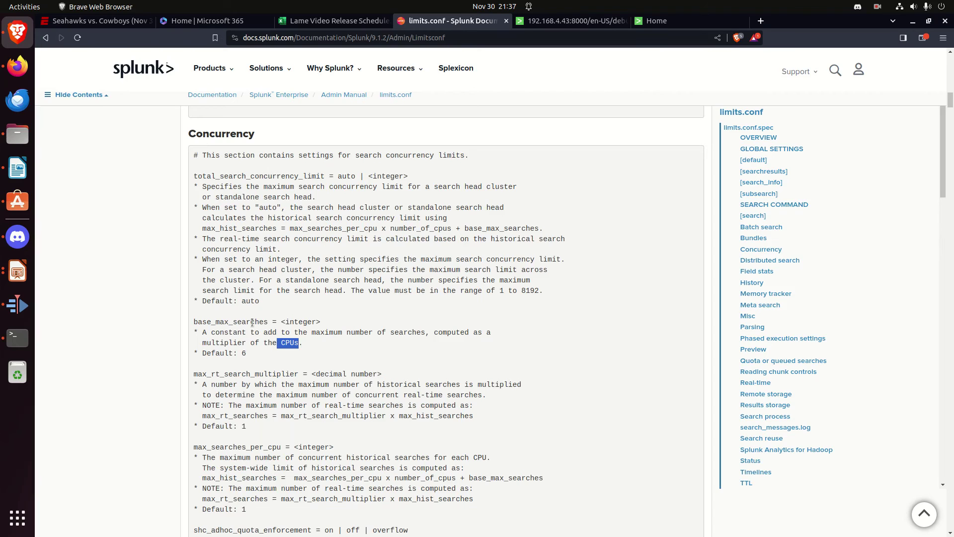
scroll(249, 325, down, 7)
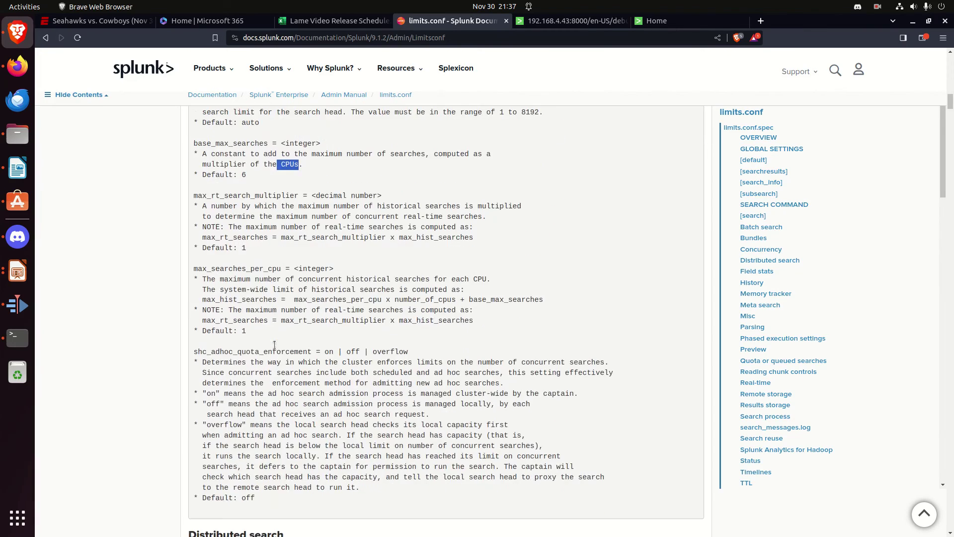
scroll(354, 428, down, 12)
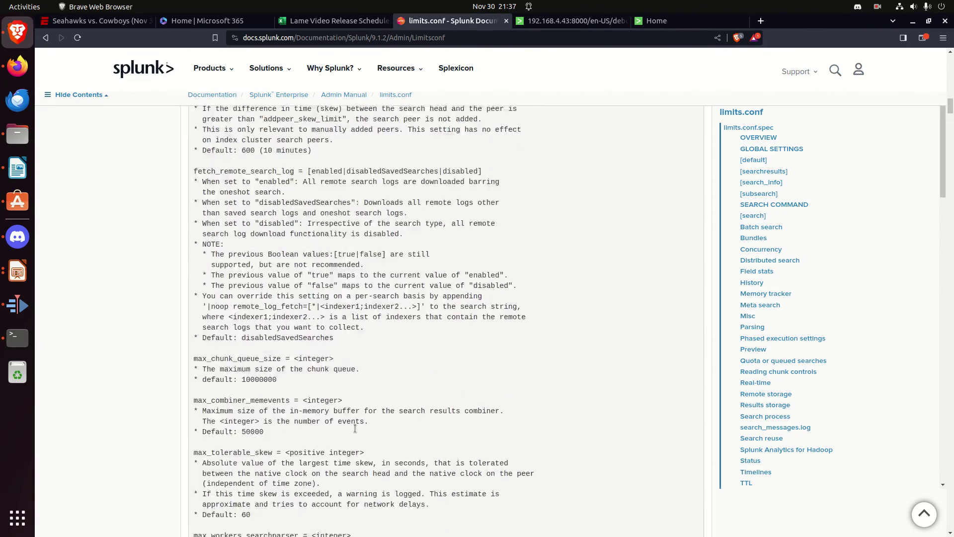
scroll(355, 428, down, 4)
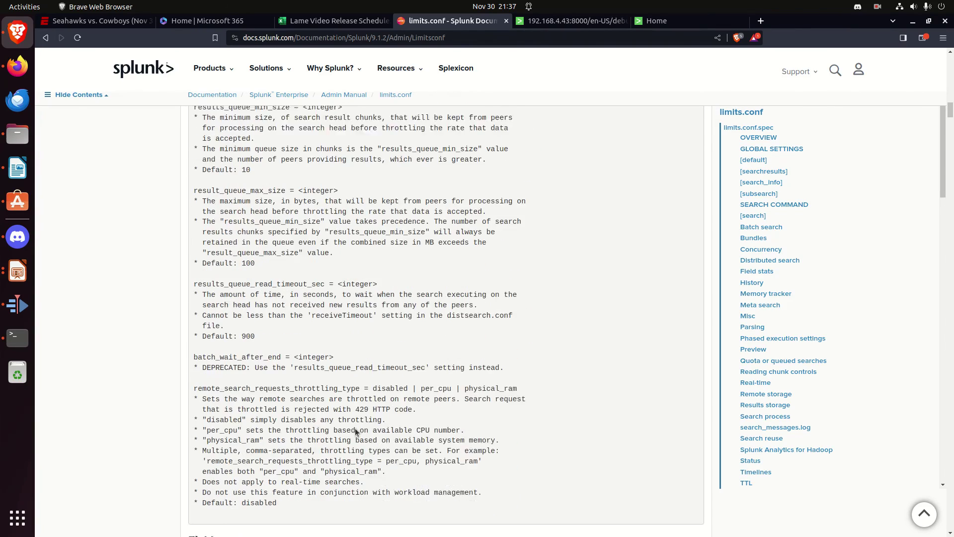